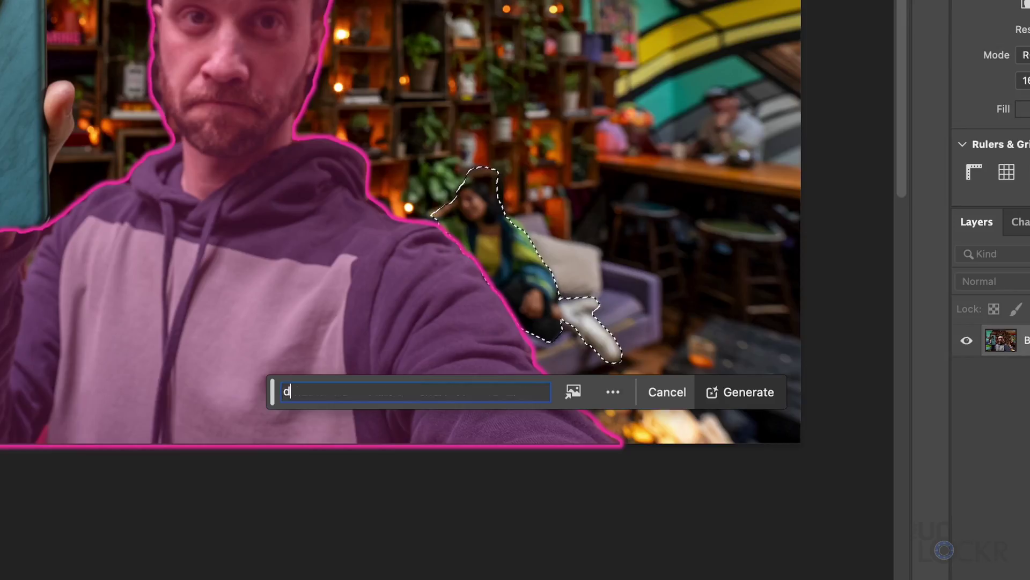
Step: Go to firefly.adobe.com in Safari and begin typing the image prompt
{"action": "type", "text": "og"}
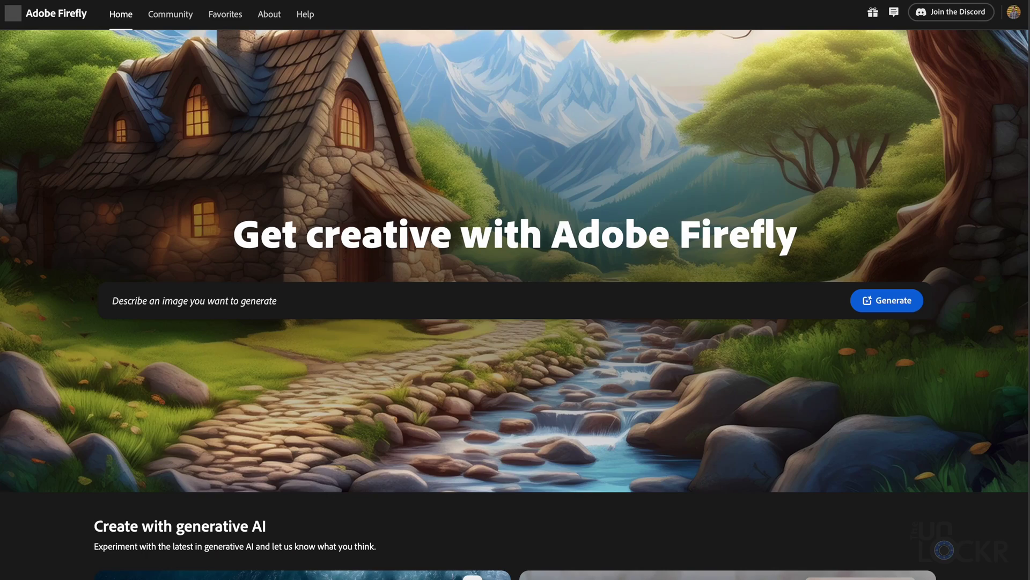
{"action": "type", "text": "Beau"}
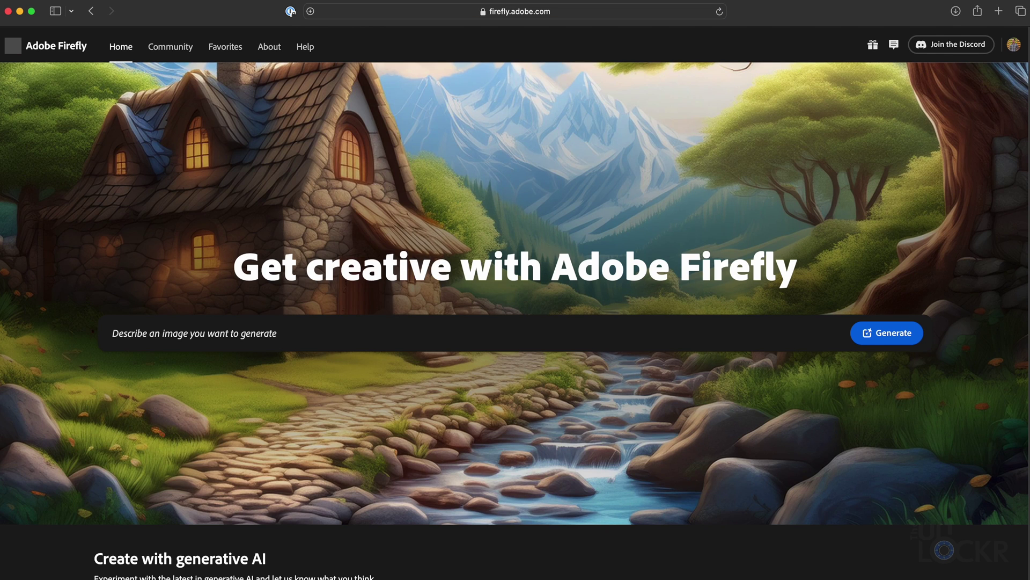
Step: Enter the prompt 'Beautiful cozy fantasy stone cottage in a spring forest aside a cobblestone path…'
{"action": "type", "text": "Beautiful cozy fantasy ston"}
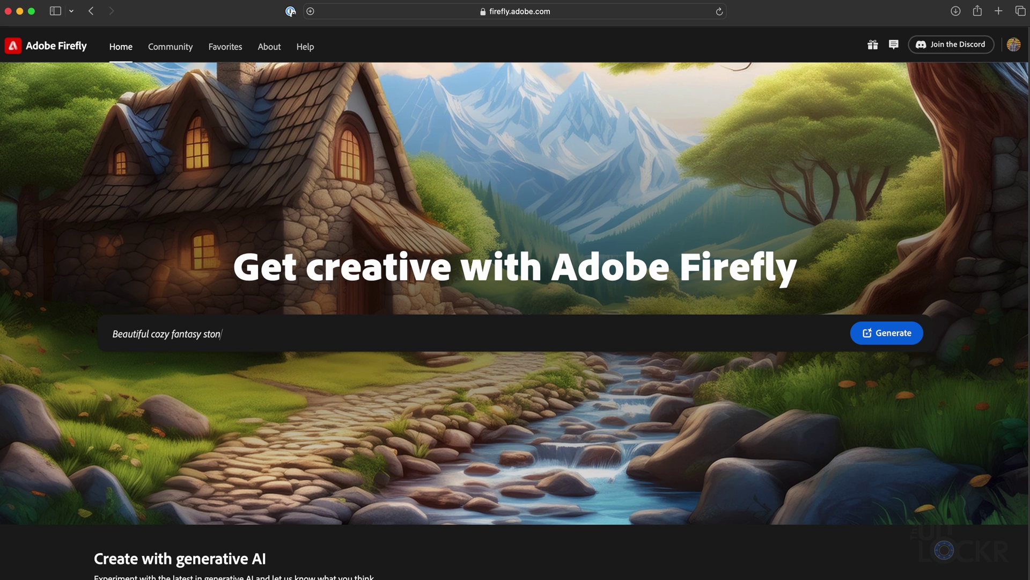
{"action": "type", "text": "e cottage in a spring forest asid"}
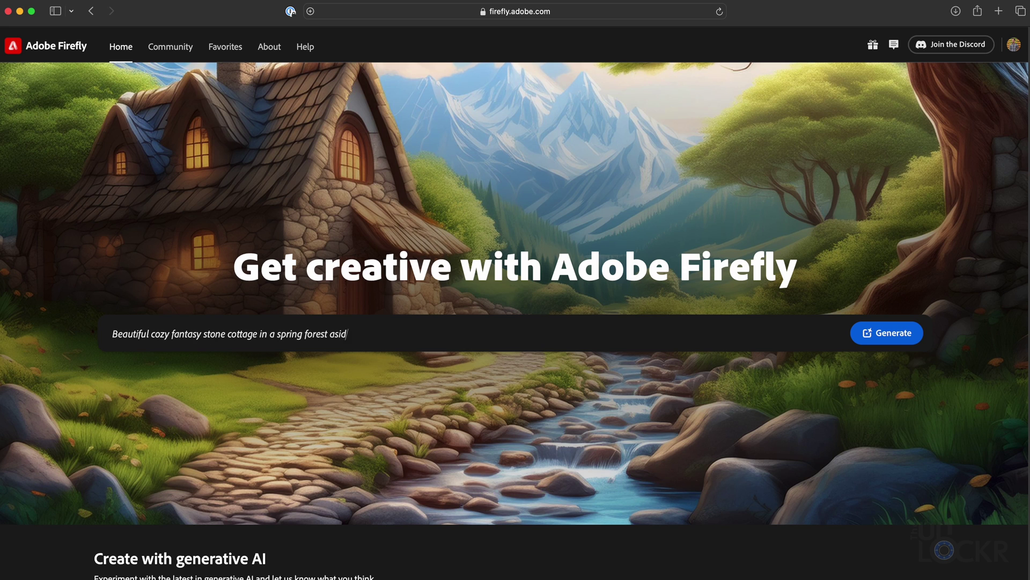
{"action": "type", "text": "e a cobblestone path and a babbling brook. Stone wall. Mountains i"}
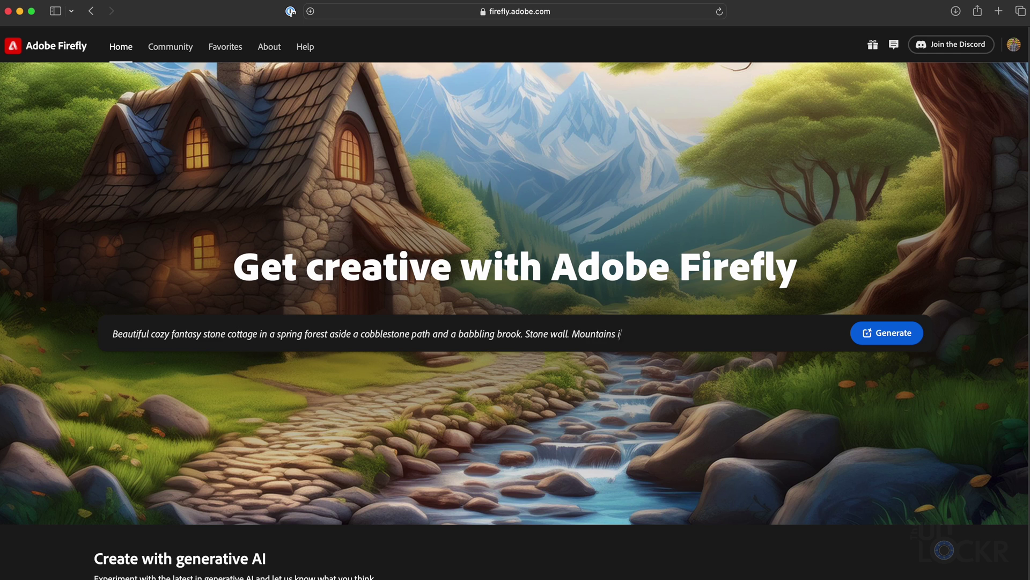
{"action": "type", "text": "n the distance. Magical tone and"}
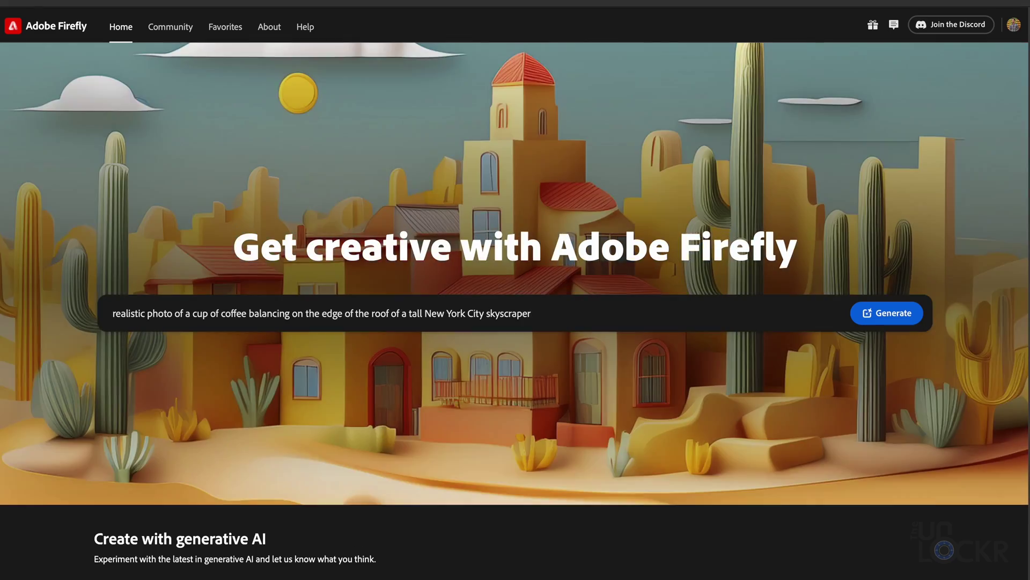
Step: Generate four coffee-cup images at Square (1:1), try Photo content type, then revert to Auto
{"action": "left_click", "coordinate": [905, 316]}
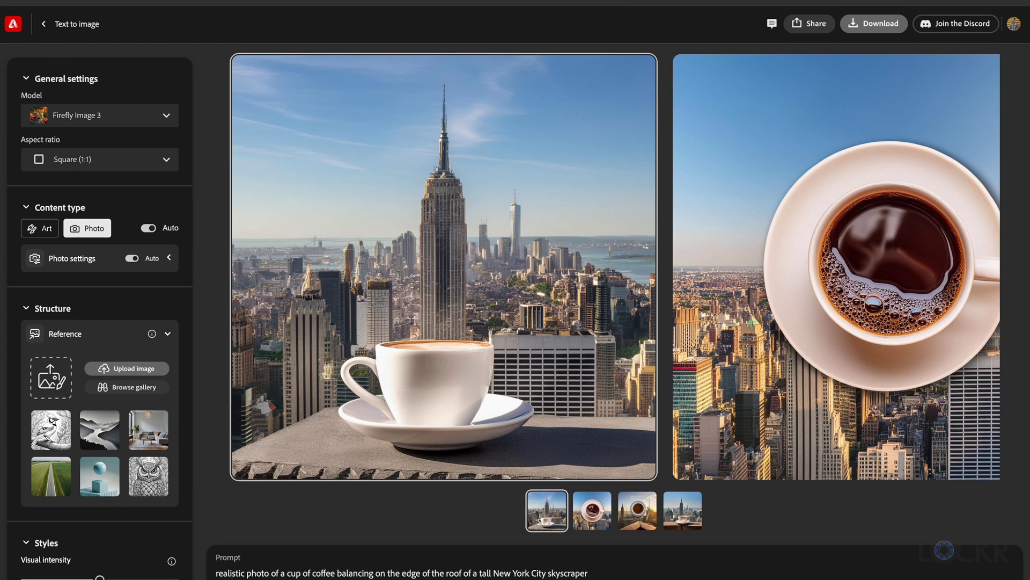
{"action": "left_click", "coordinate": [689, 507]}
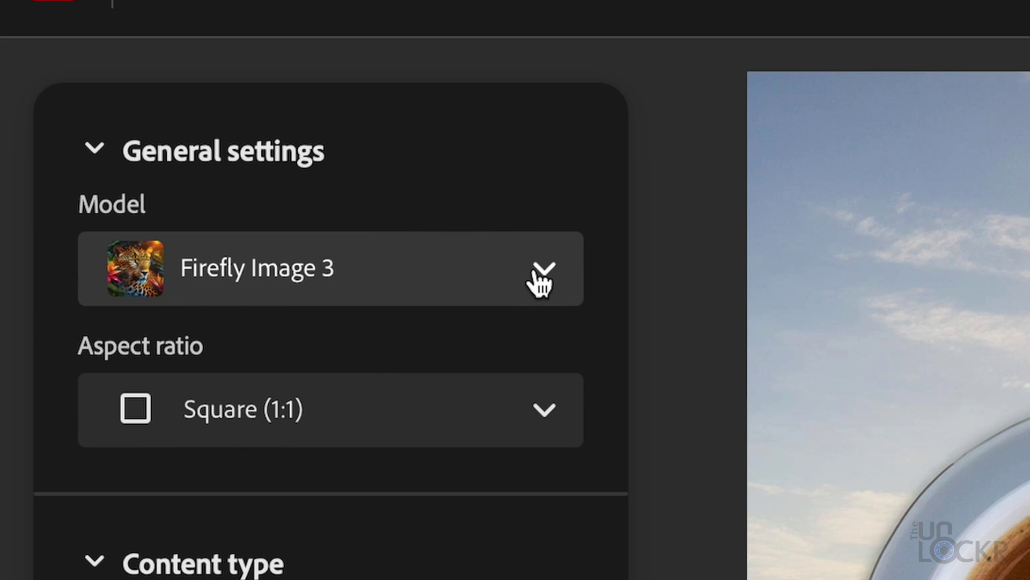
{"action": "left_click", "coordinate": [541, 282]}
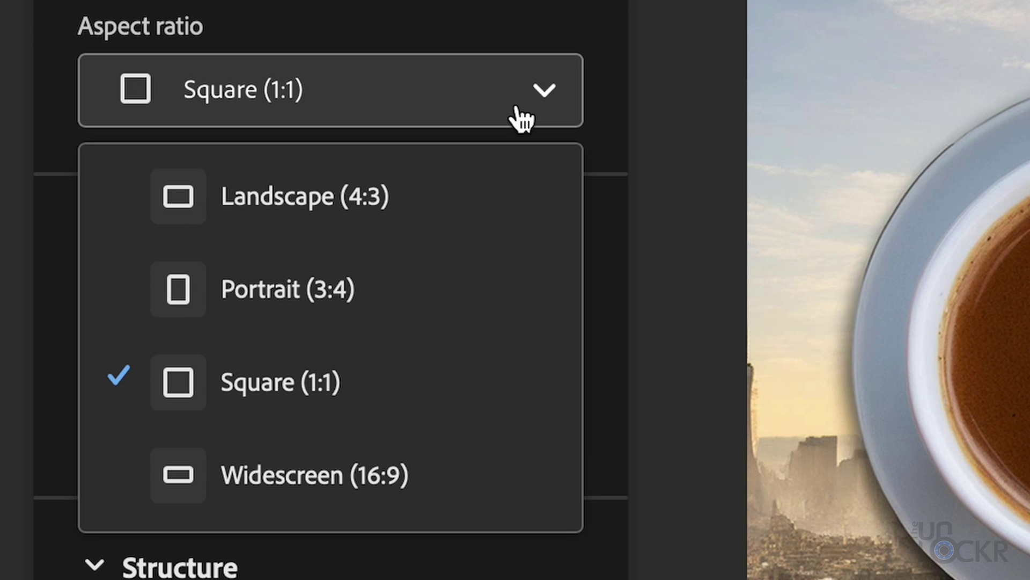
{"action": "left_click", "coordinate": [520, 118]}
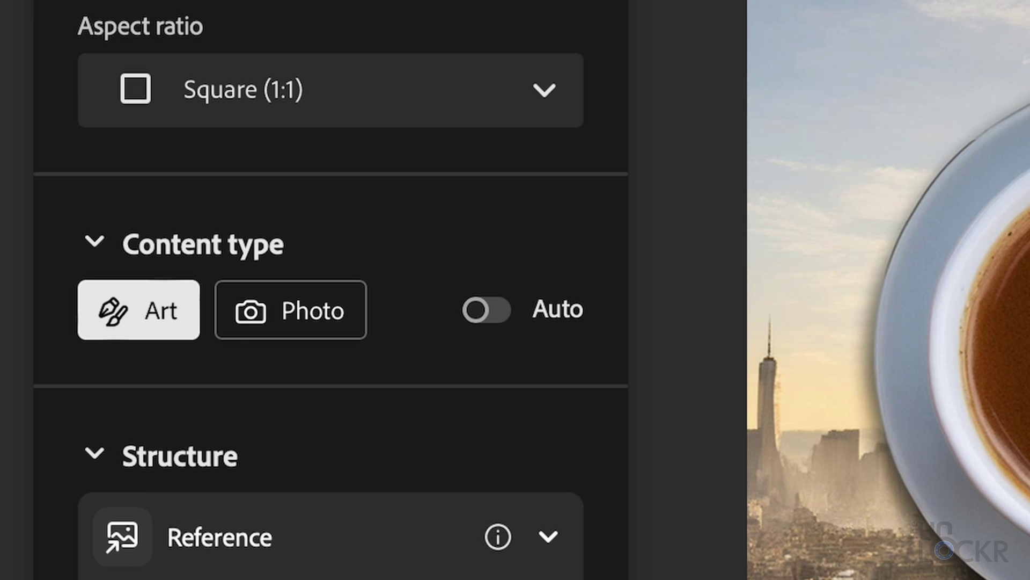
{"action": "left_click", "coordinate": [311, 338]}
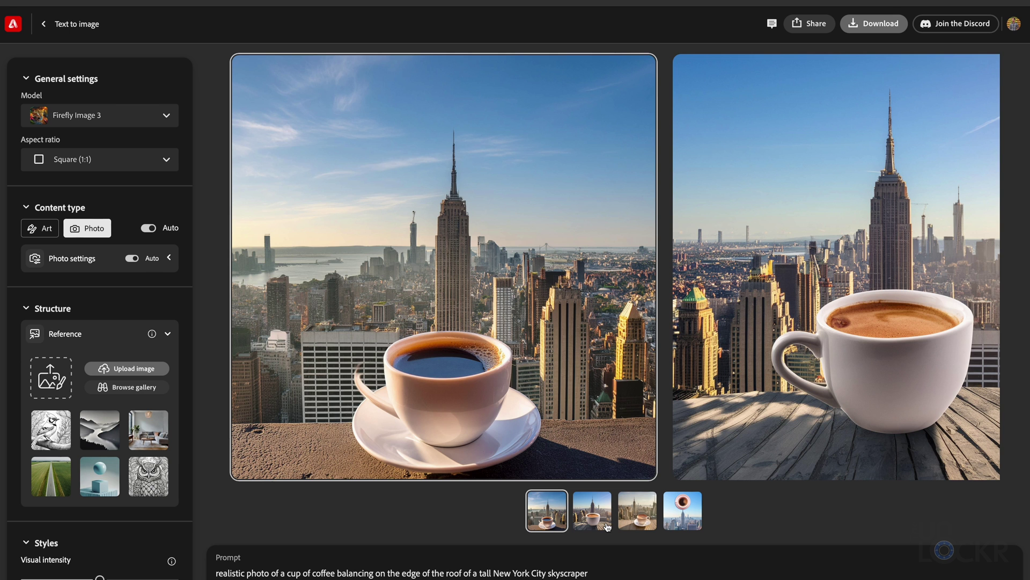
{"action": "left_click", "coordinate": [643, 527]}
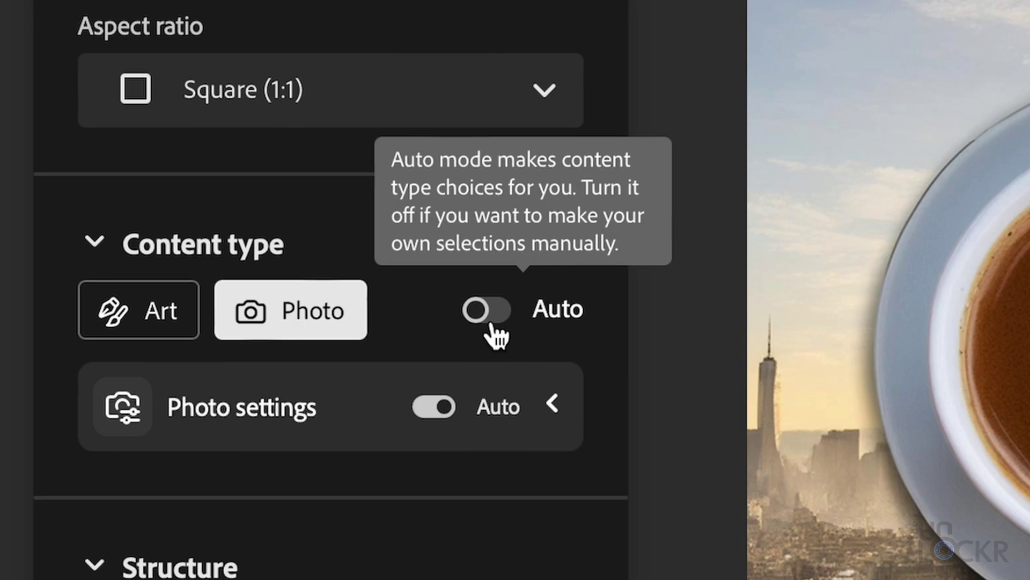
{"action": "left_click", "coordinate": [489, 311]}
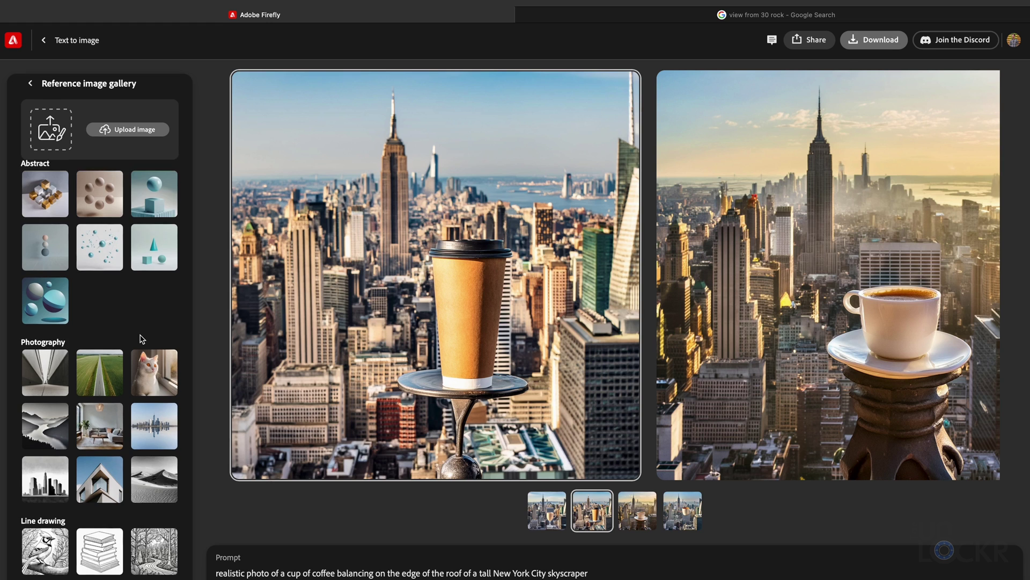
Step: Scroll the settings panel down to the Styles reference options
{"action": "scroll", "coordinate": [155, 335], "scroll_direction": "down", "scroll_amount": 2}
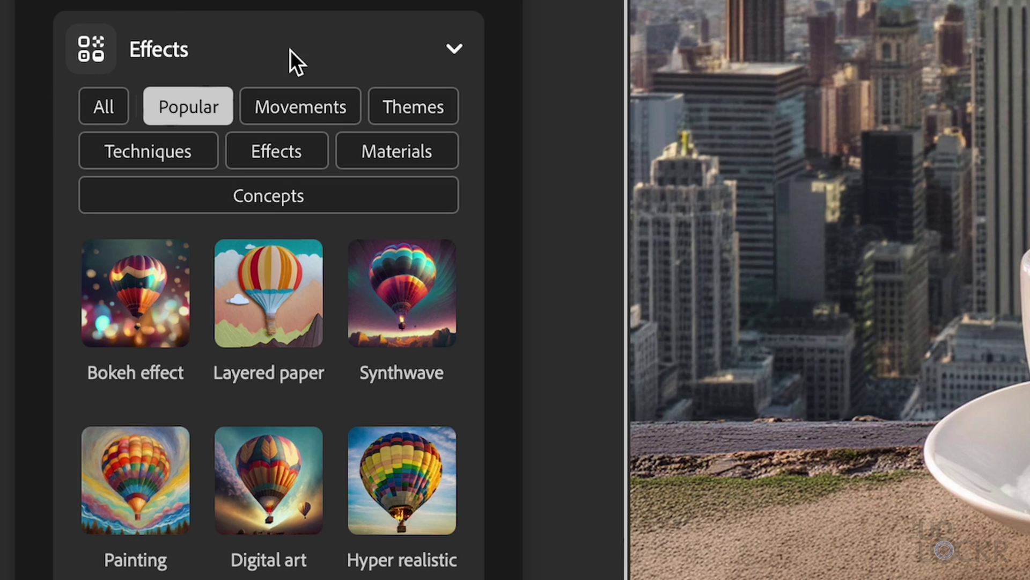
Step: Show effects from all categories and apply the Monochromatic colour tone
{"action": "left_click", "coordinate": [105, 115]}
{"action": "scroll", "coordinate": [375, 500], "scroll_direction": "down", "scroll_amount": 15}
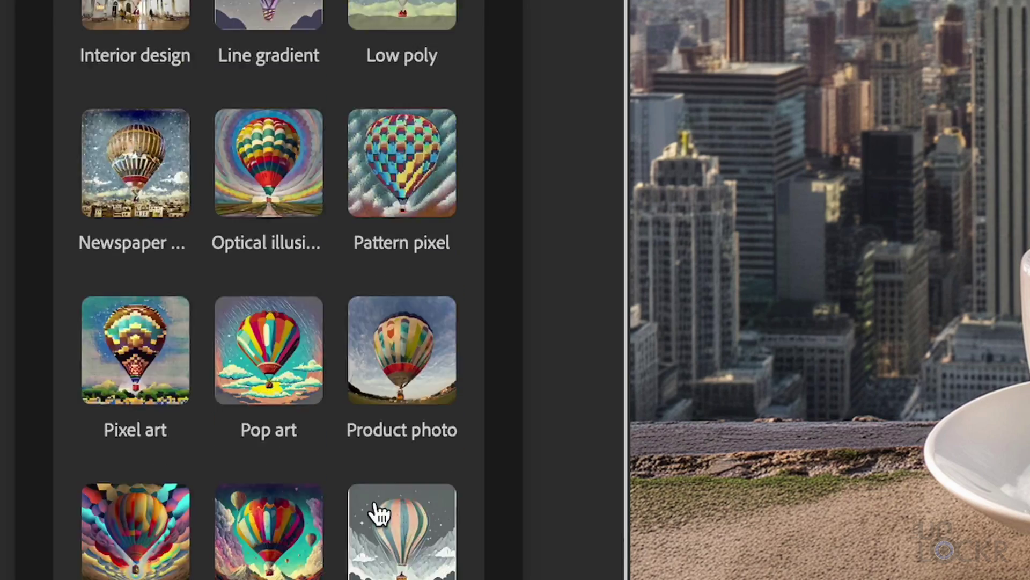
{"action": "scroll", "coordinate": [377, 508], "scroll_direction": "down", "scroll_amount": 15}
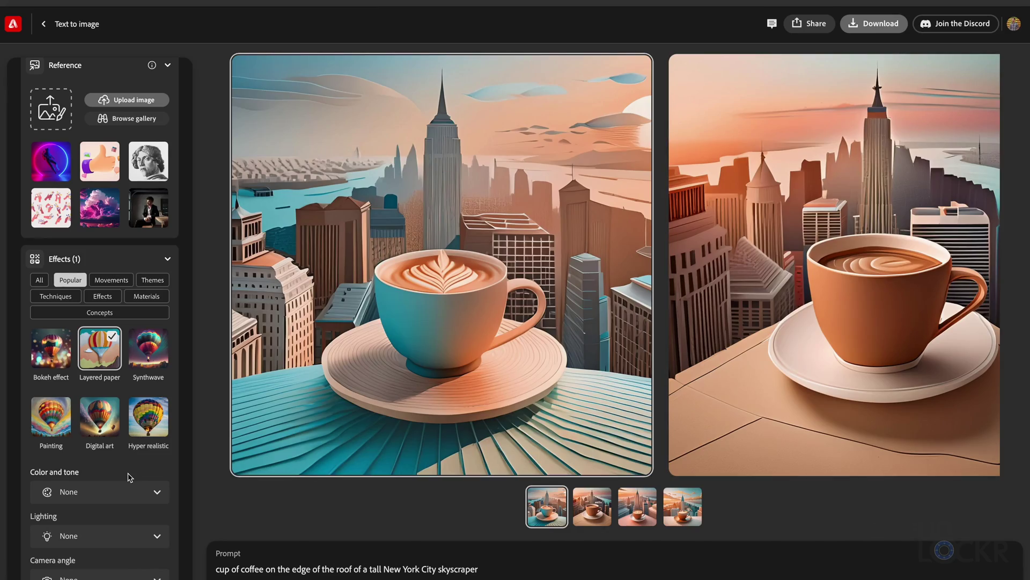
{"action": "left_click", "coordinate": [107, 491]}
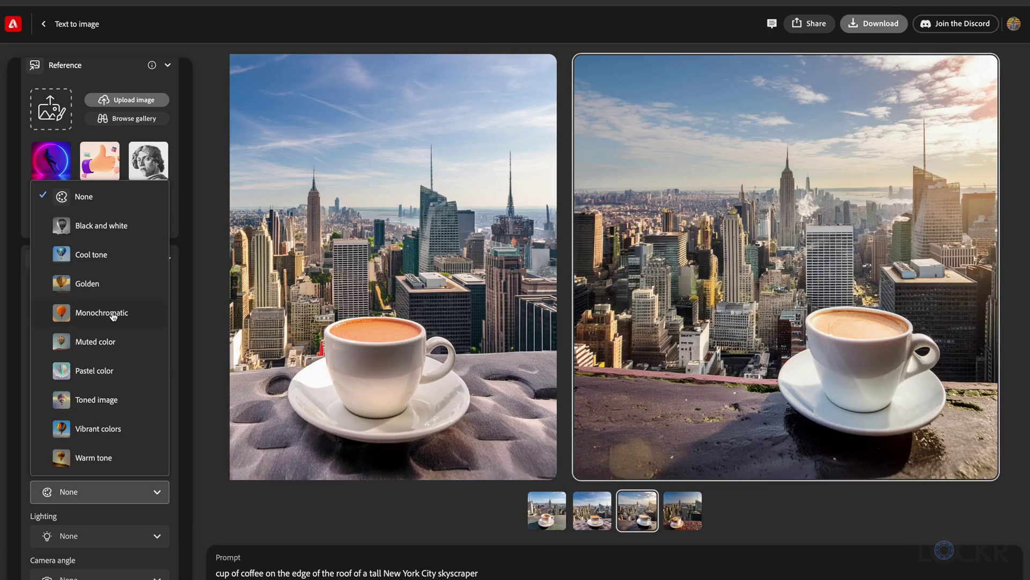
{"action": "left_click", "coordinate": [114, 315]}
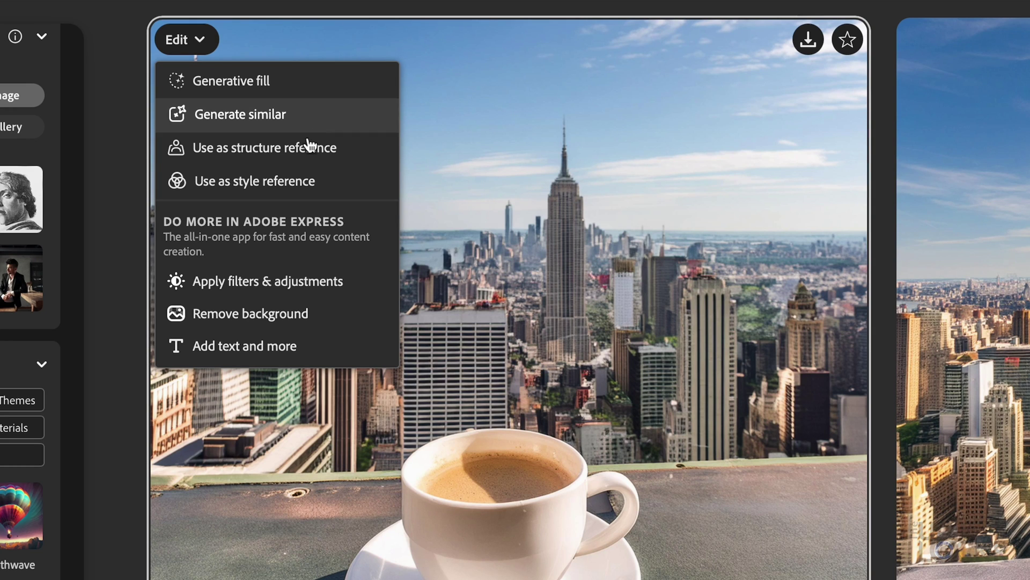
Step: Mask the coffee with Generative fill and generate a spoon and biscuit in the cup
{"action": "left_click", "coordinate": [267, 82]}
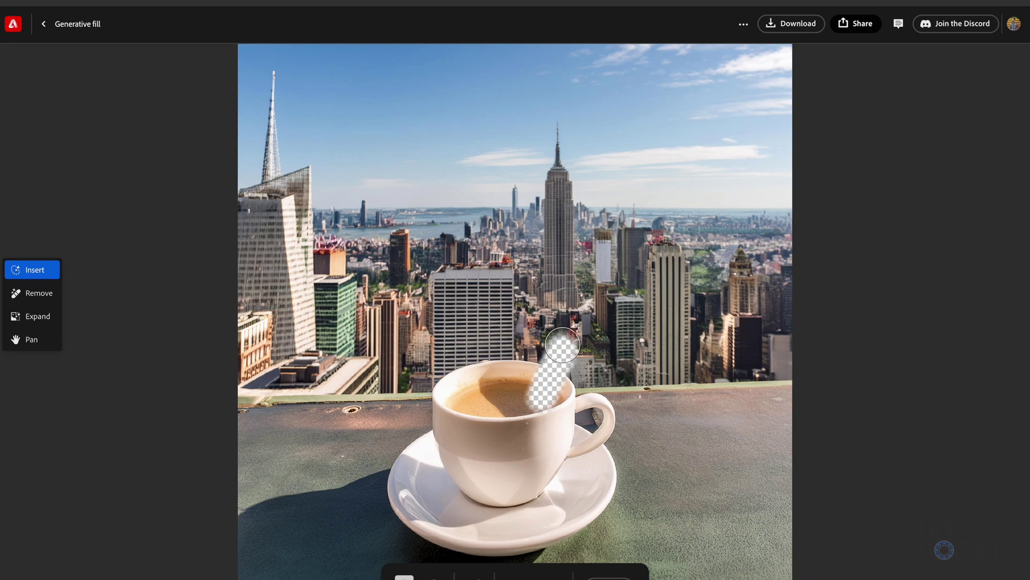
{"action": "mouse_move", "coordinate": [558, 349]}
{"action": "left_mouse_down"}
{"action": "mouse_move", "coordinate": [540, 398]}
{"action": "mouse_move", "coordinate": [565, 340]}
{"action": "left_mouse_up"}
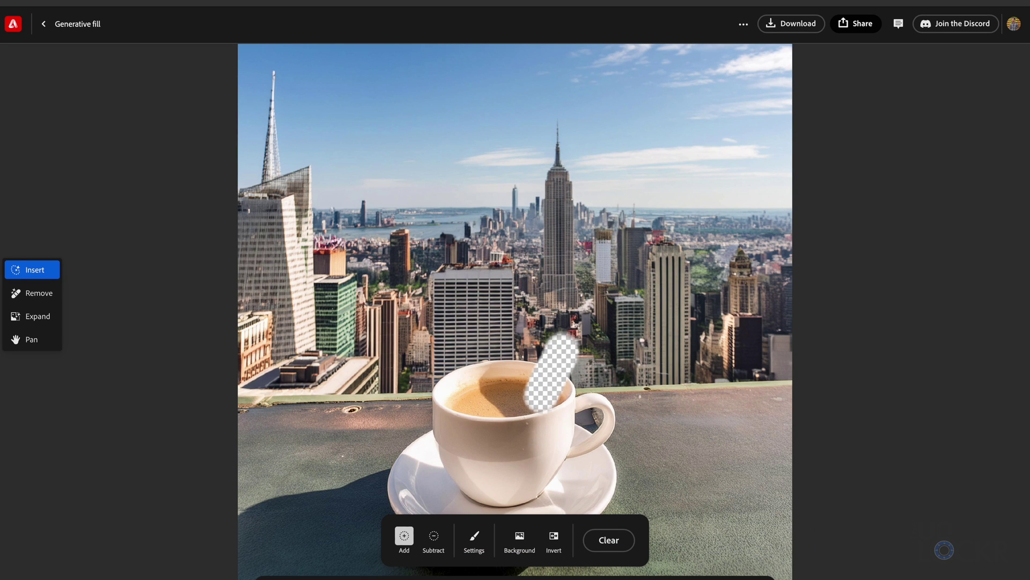
{"action": "key", "text": "Return"}
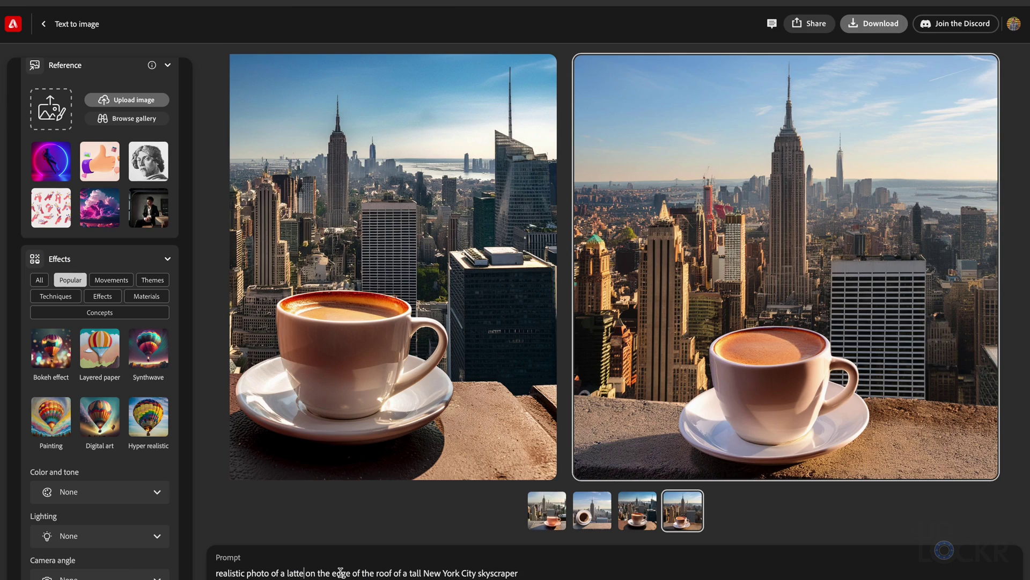
Step: Delete 'the roof of' from the prompt and regenerate the images
{"action": "left_click_drag", "start_coordinate": [361, 573], "coordinate": [406, 573]}
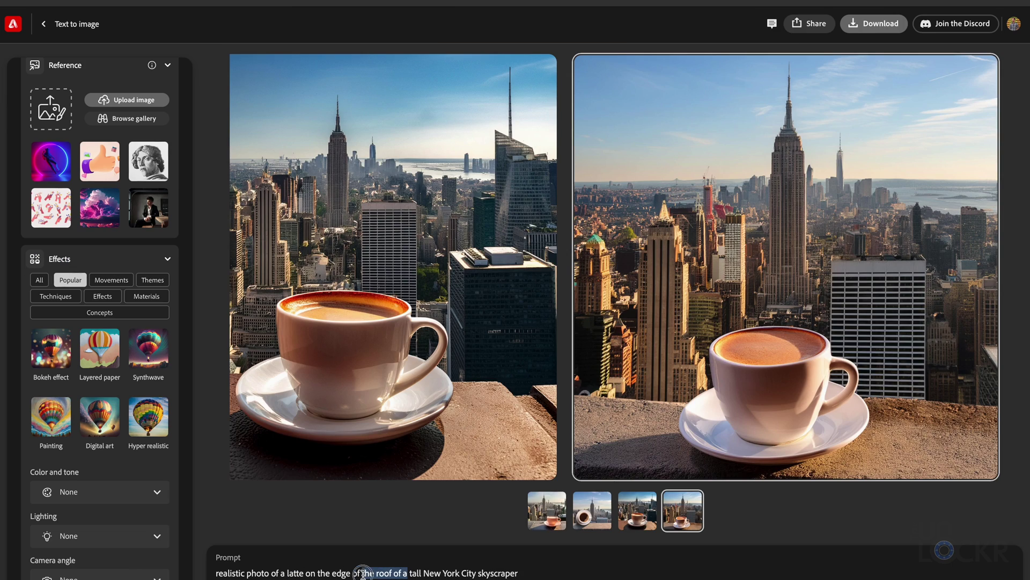
{"action": "key", "text": "BackSpace"}
{"action": "key", "text": "Return"}
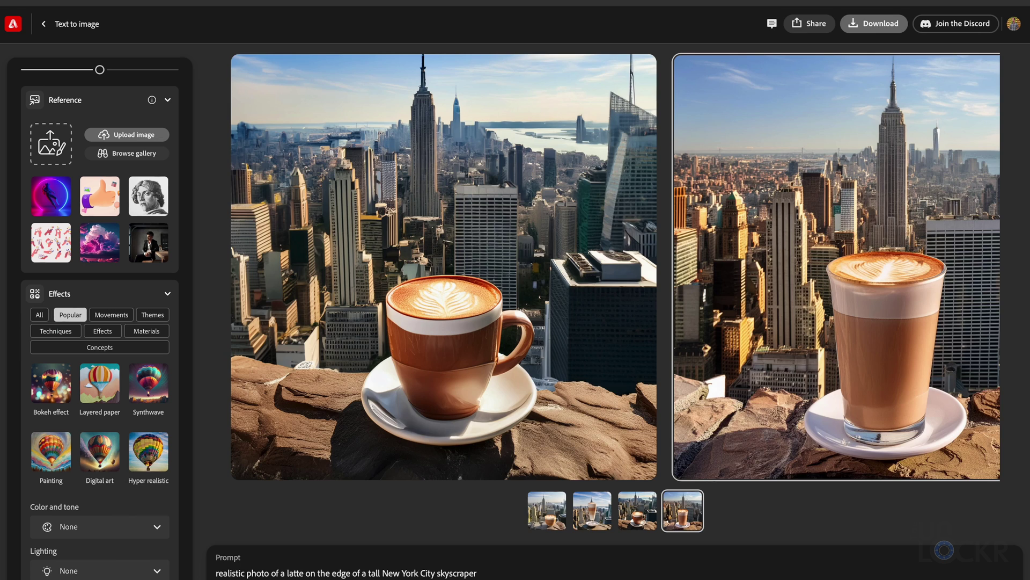
Step: Add 'at sunset' to the prompt and browse the new results
{"action": "type", "text": "at su"}
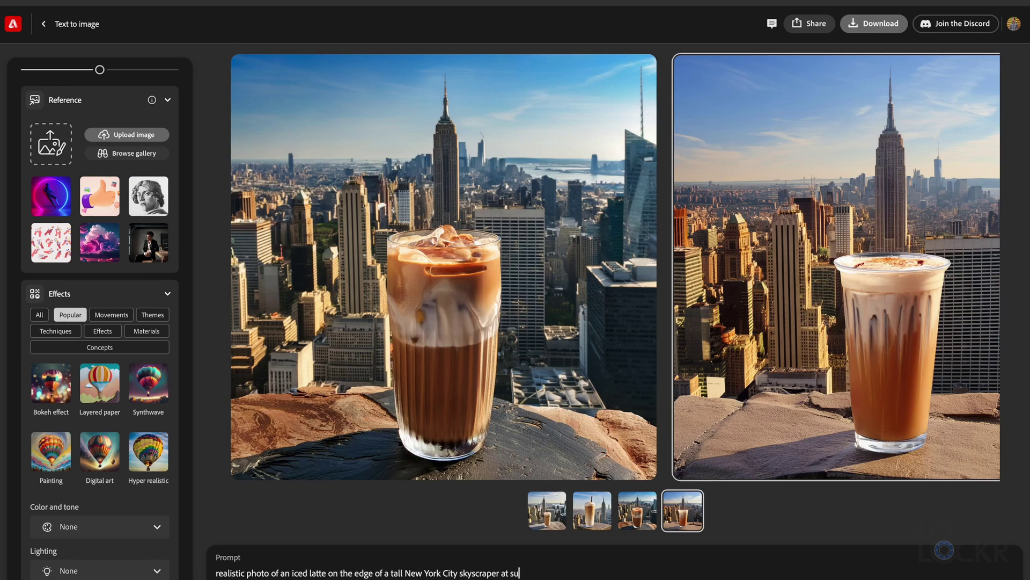
{"action": "type", "text": "nset"}
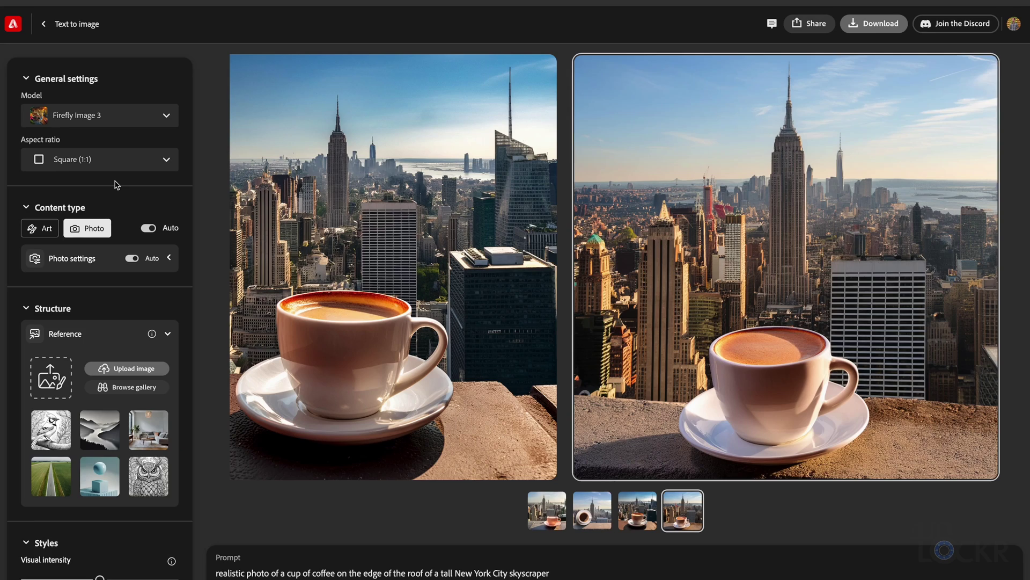
{"action": "scroll", "coordinate": [121, 198], "scroll_direction": "down", "scroll_amount": 3}
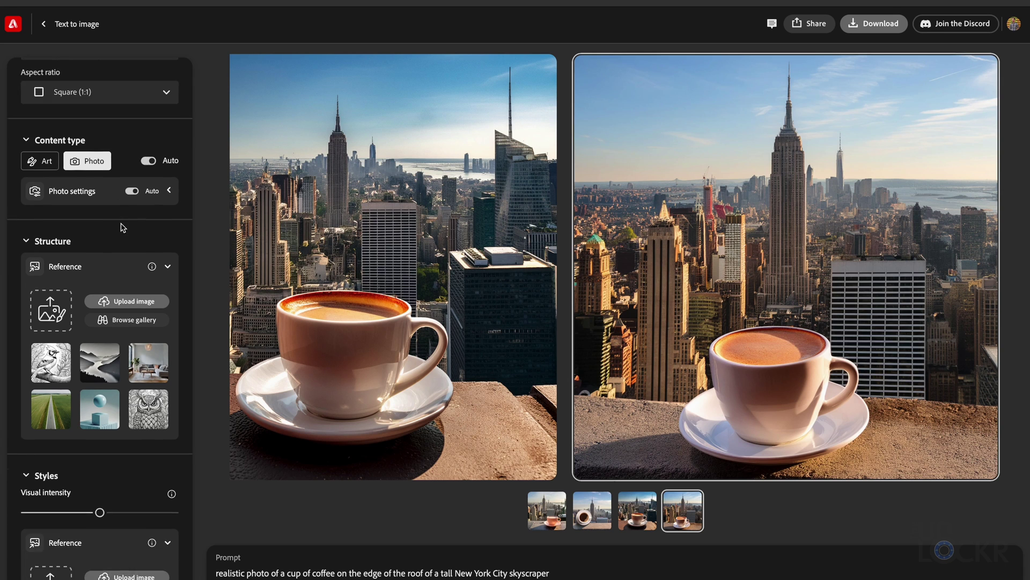
{"action": "scroll", "coordinate": [122, 228], "scroll_direction": "down", "scroll_amount": 6}
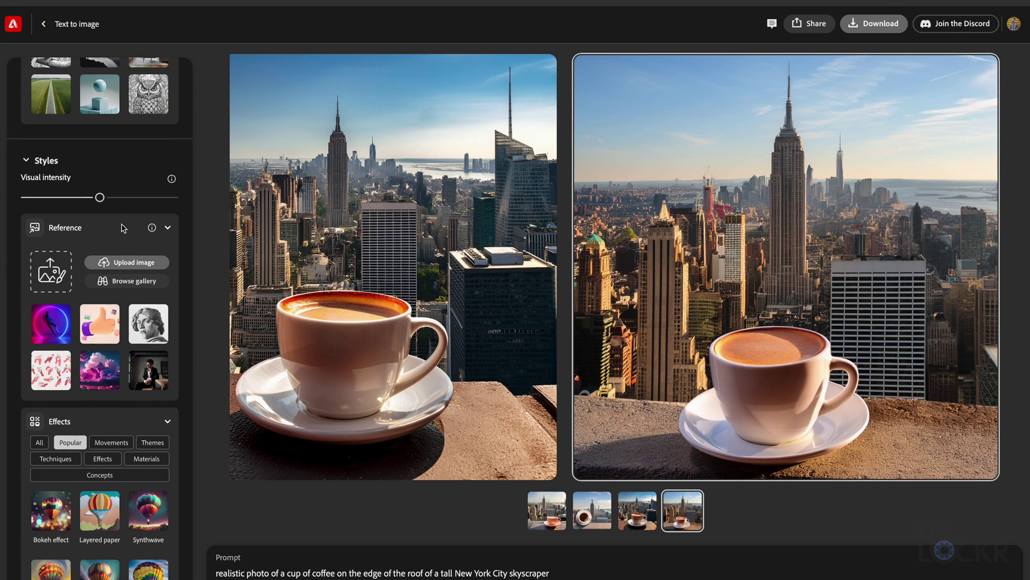
{"action": "scroll", "coordinate": [123, 228], "scroll_direction": "down", "scroll_amount": 3}
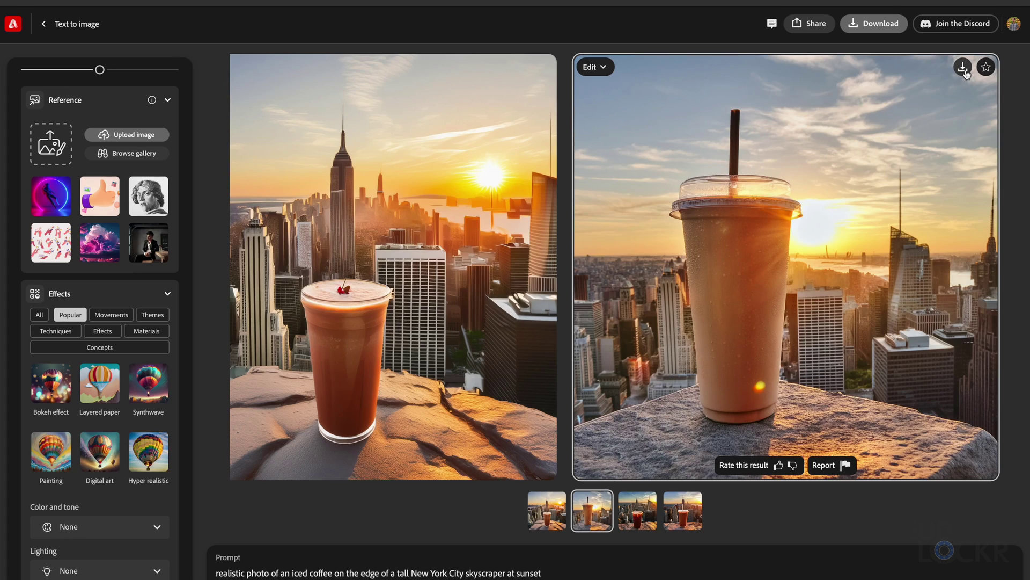
Step: Download one of the generated coffee-cup images
{"action": "left_click", "coordinate": [964, 69]}
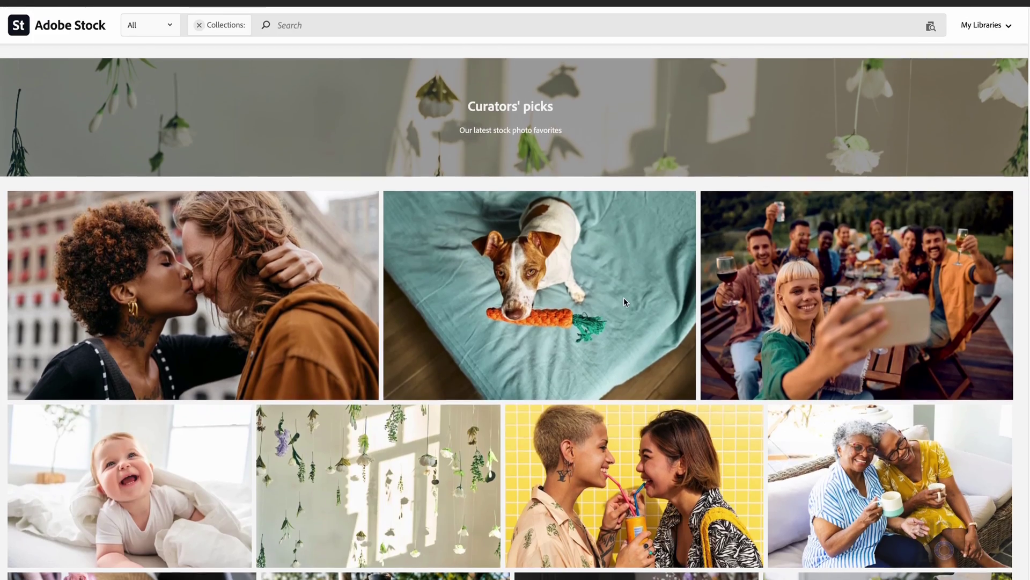
Step: Scroll through the Curators' picks grid of people, pets, food and outdoor photos
{"action": "scroll", "coordinate": [624, 302], "scroll_direction": "down", "scroll_amount": 4}
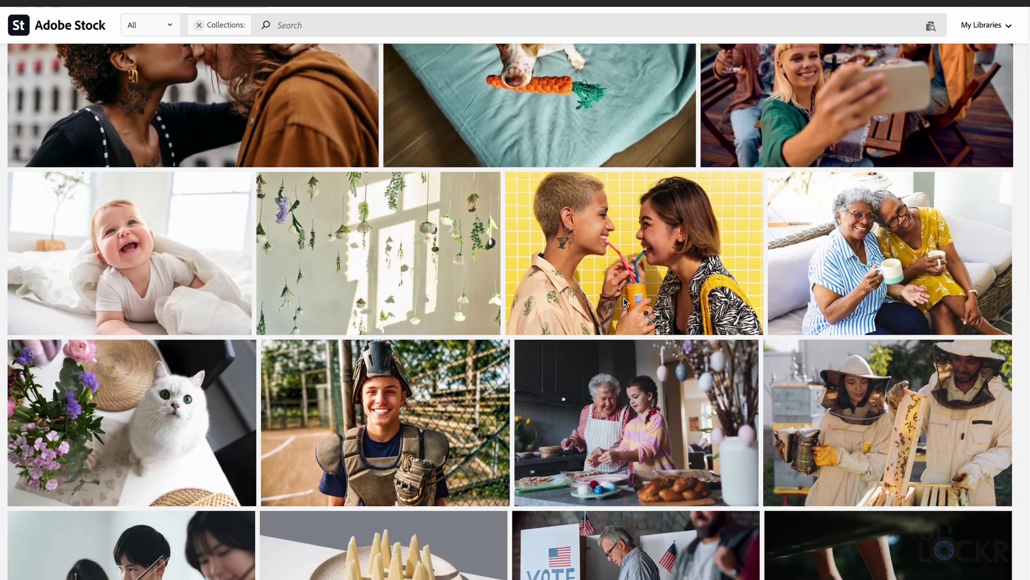
{"action": "scroll", "coordinate": [623, 300], "scroll_direction": "down", "scroll_amount": 4}
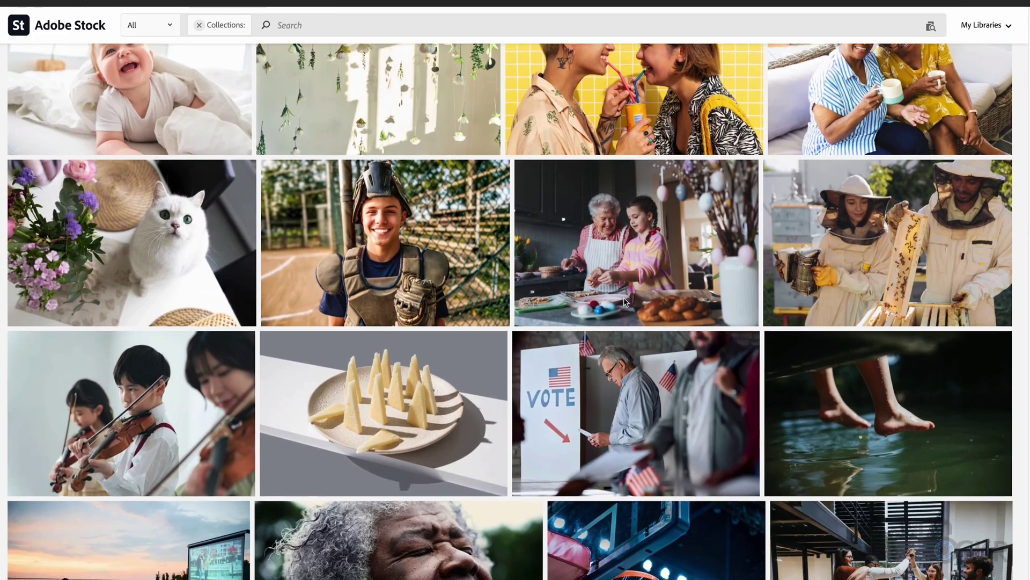
{"action": "scroll", "coordinate": [623, 298], "scroll_direction": "down", "scroll_amount": 4}
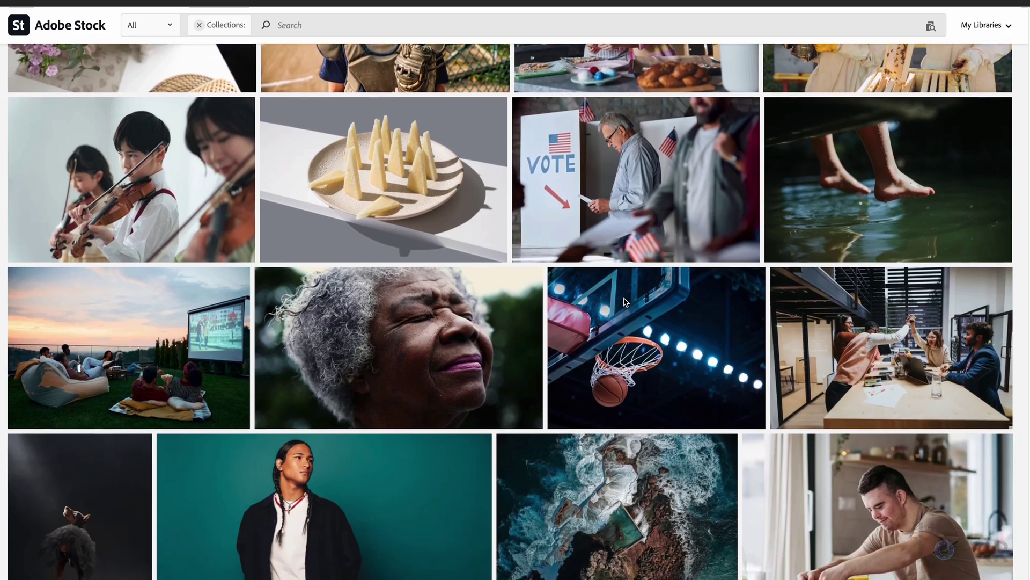
{"action": "scroll", "coordinate": [625, 299], "scroll_direction": "down", "scroll_amount": 3}
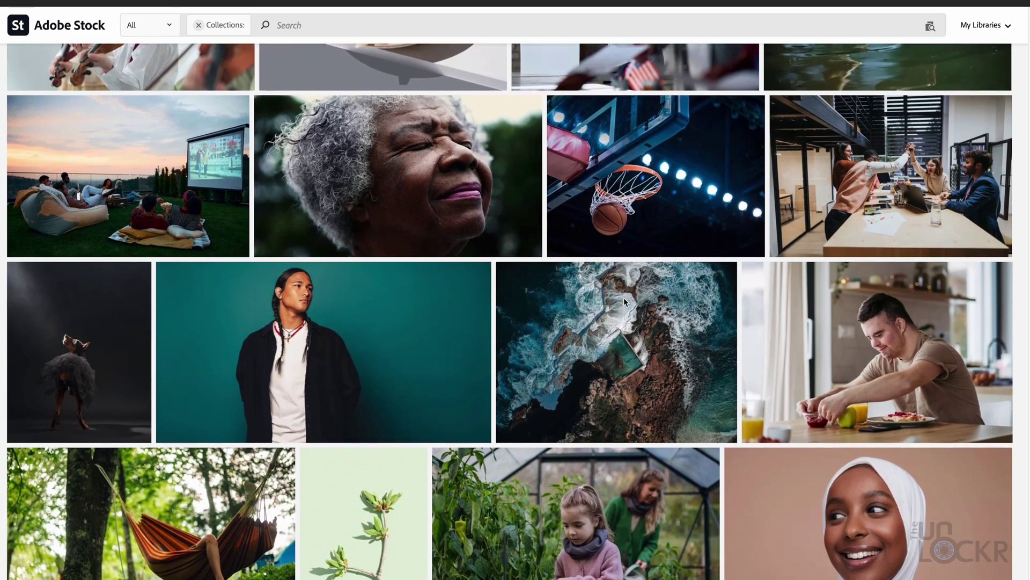
{"action": "scroll", "coordinate": [623, 295], "scroll_direction": "down", "scroll_amount": 4}
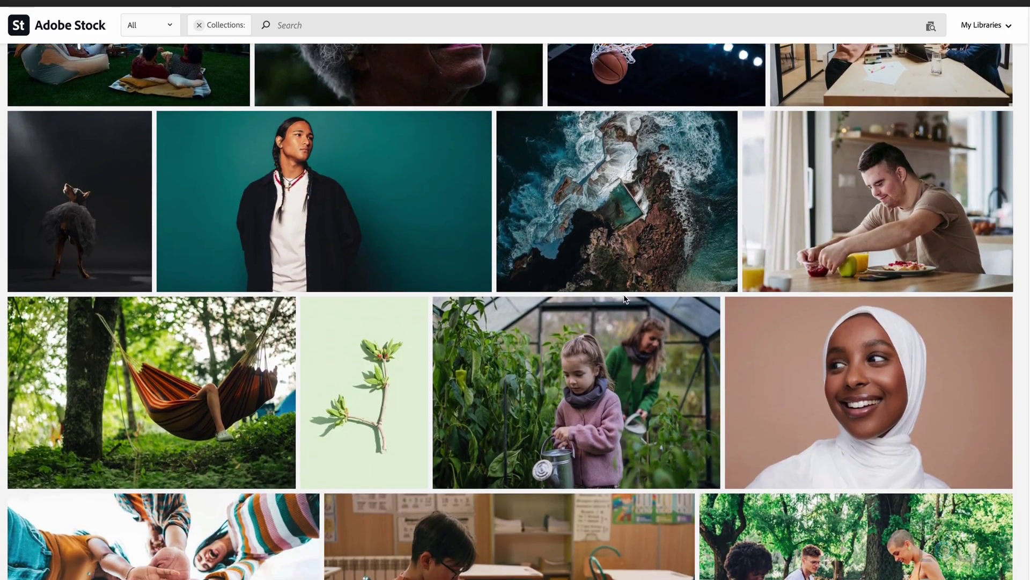
{"action": "scroll", "coordinate": [624, 294], "scroll_direction": "down", "scroll_amount": 4}
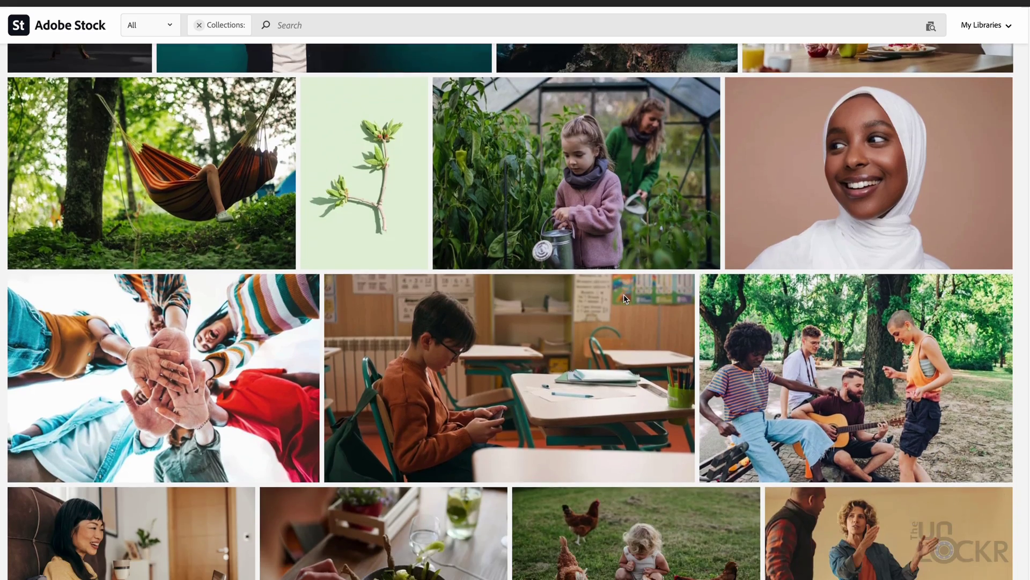
{"action": "scroll", "coordinate": [624, 297], "scroll_direction": "down", "scroll_amount": 4}
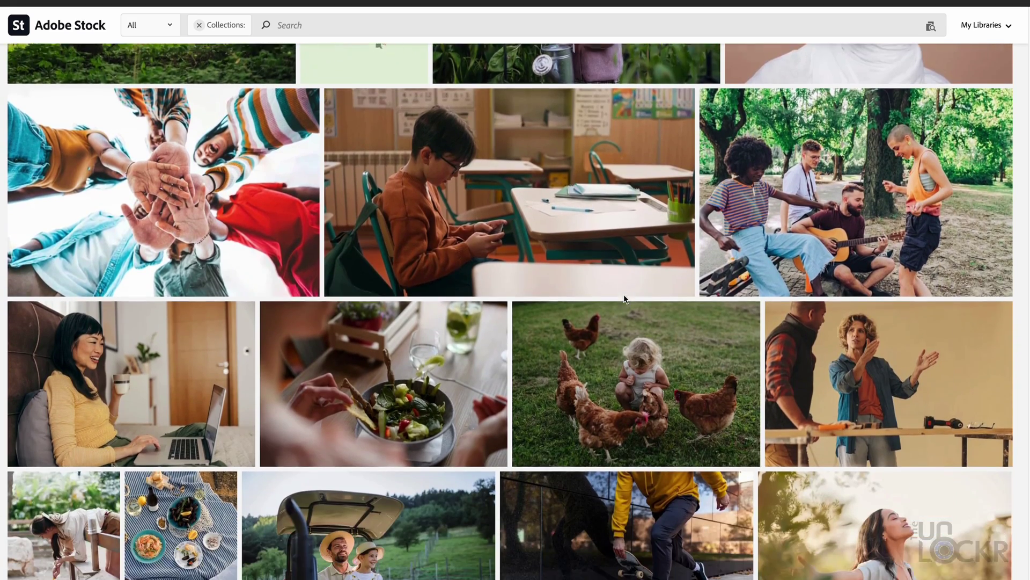
{"action": "scroll", "coordinate": [623, 298], "scroll_direction": "down", "scroll_amount": 4}
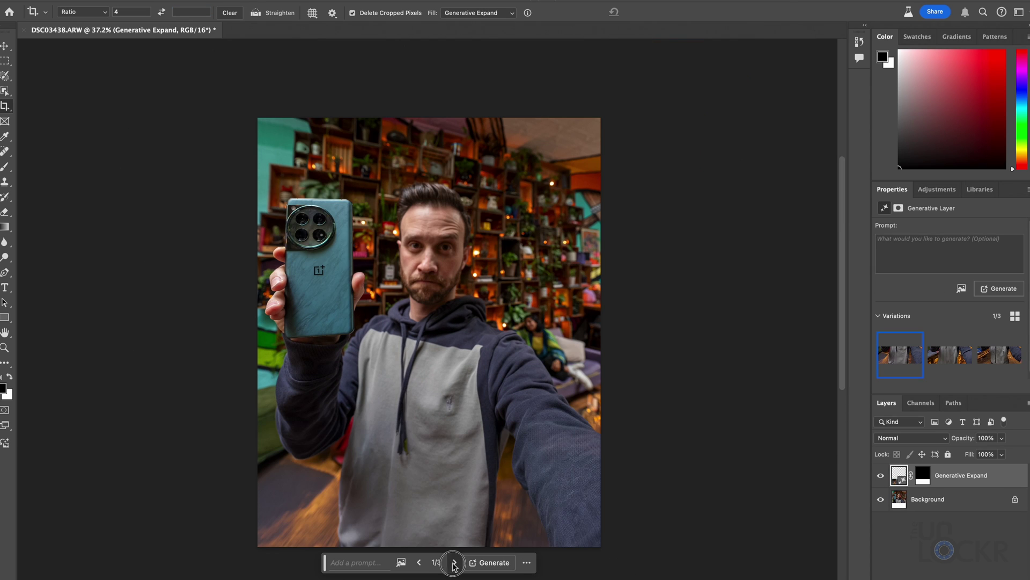
Step: Cycle through the Generative Expand variations of the expanded selfie photo
{"action": "left_click", "coordinate": [454, 563]}
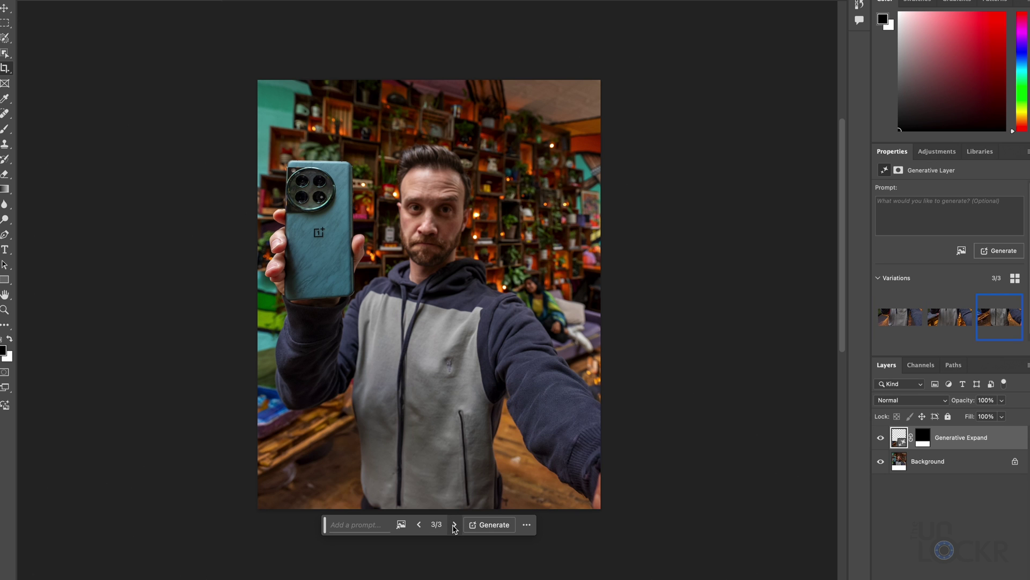
{"action": "left_click", "coordinate": [454, 526]}
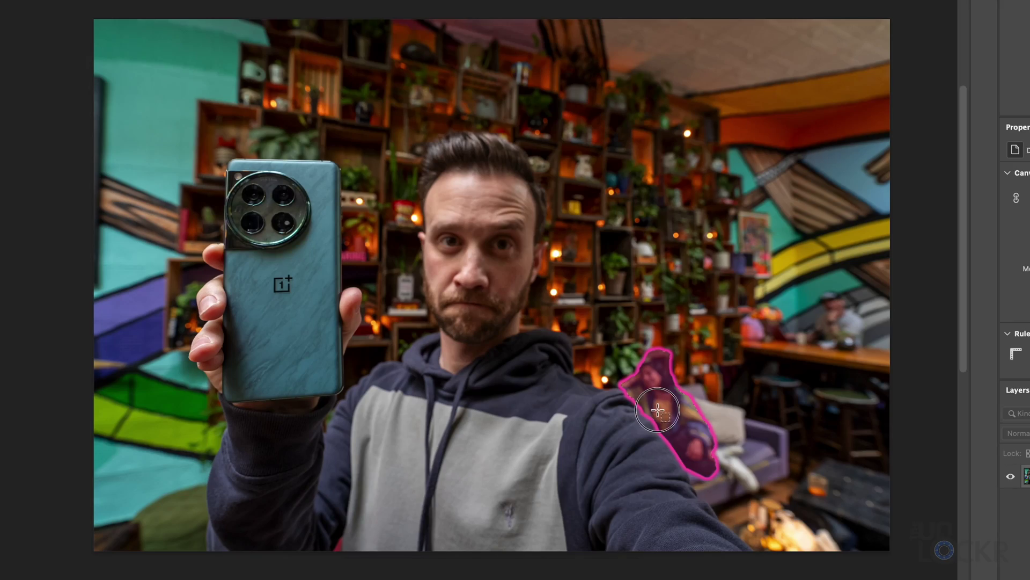
Step: Select the seated woman and her leg, then generative-fill that area with a 'dog'
{"action": "left_click", "coordinate": [657, 410]}
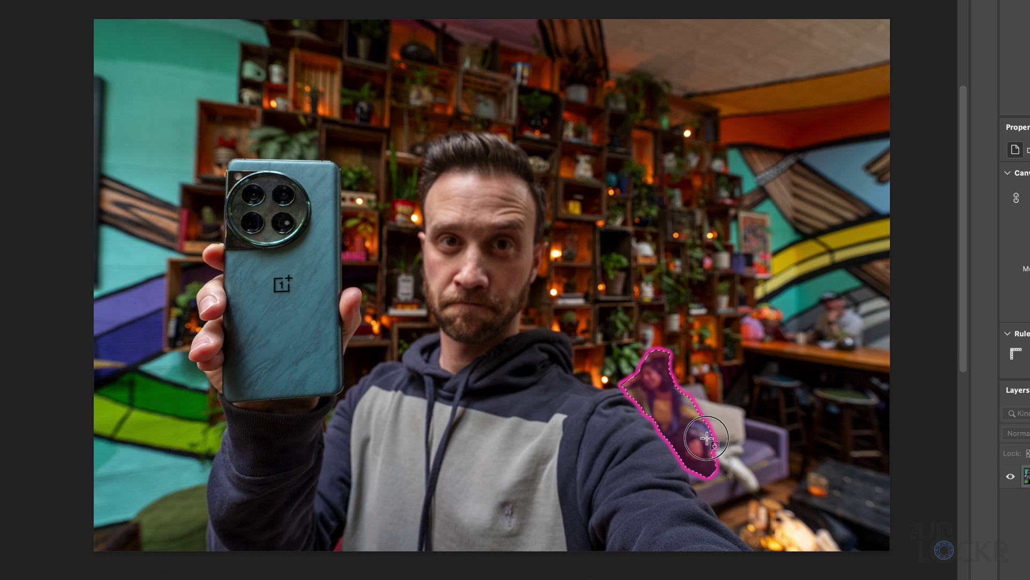
{"action": "left_click_drag", "start_coordinate": [707, 438], "coordinate": [767, 501]}
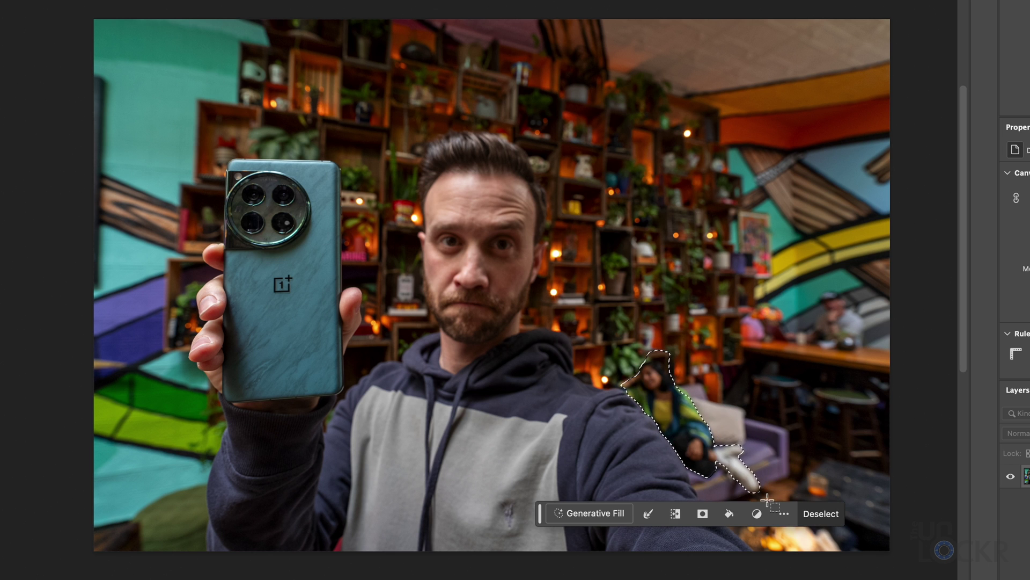
{"action": "left_click", "coordinate": [590, 513]}
{"action": "type", "text": "dog"}
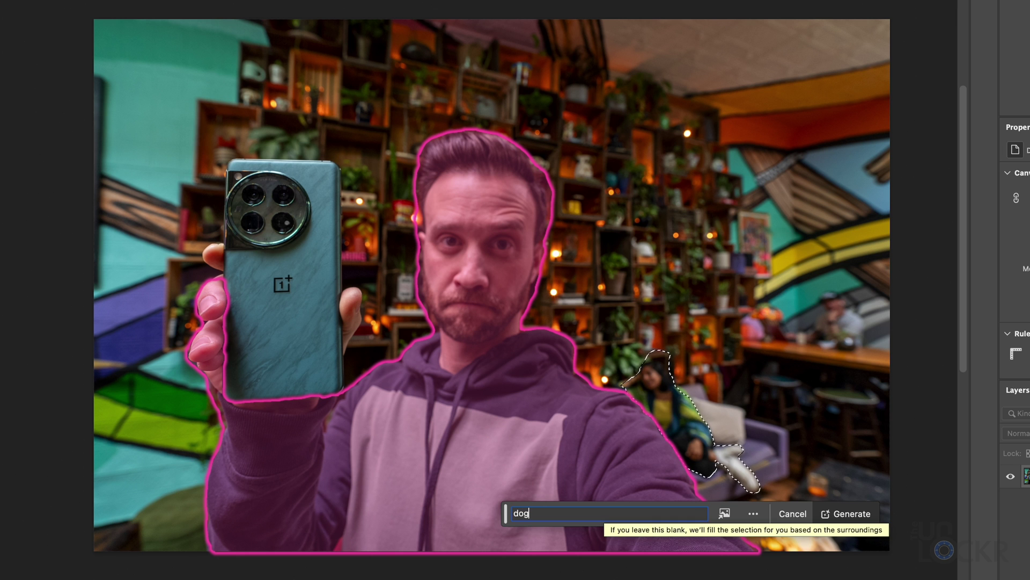
{"action": "key", "text": "Return"}
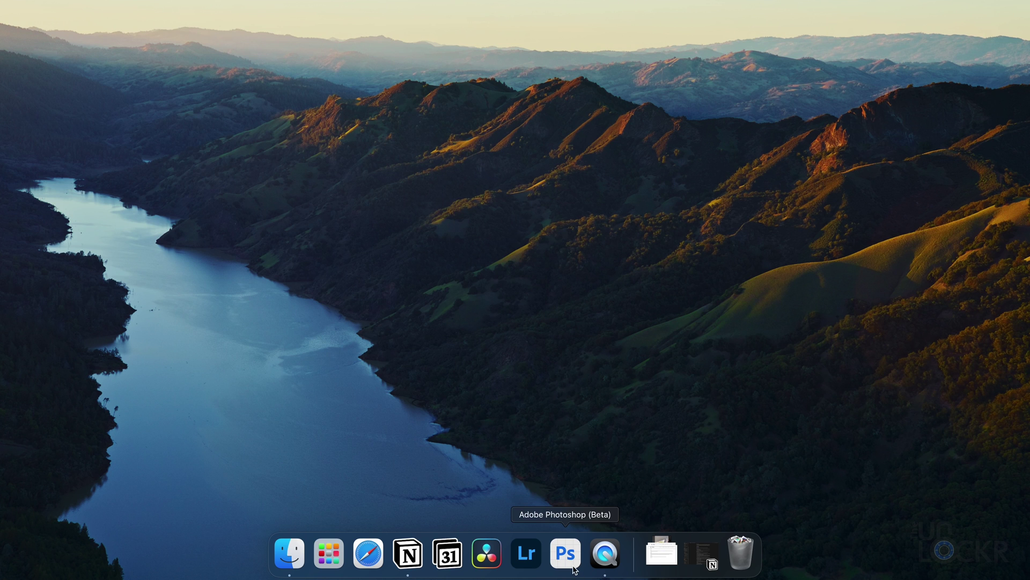
{"action": "left_click", "coordinate": [574, 569]}
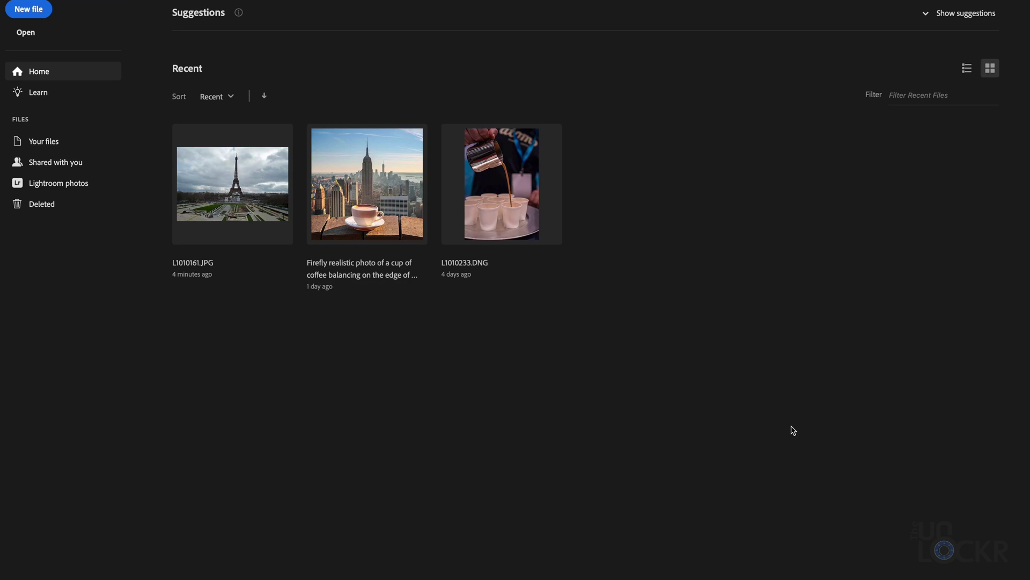
Step: Create a 7 x 5 inch document and generate a coffee cup on a New York skyscraper ledge
{"action": "left_click", "coordinate": [29, 60]}
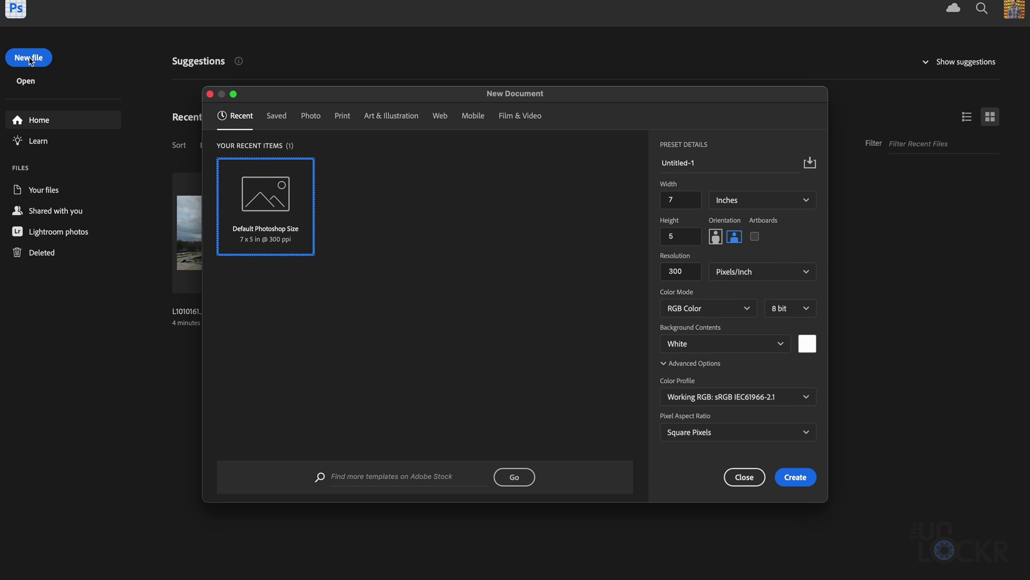
{"action": "left_click", "coordinate": [794, 477]}
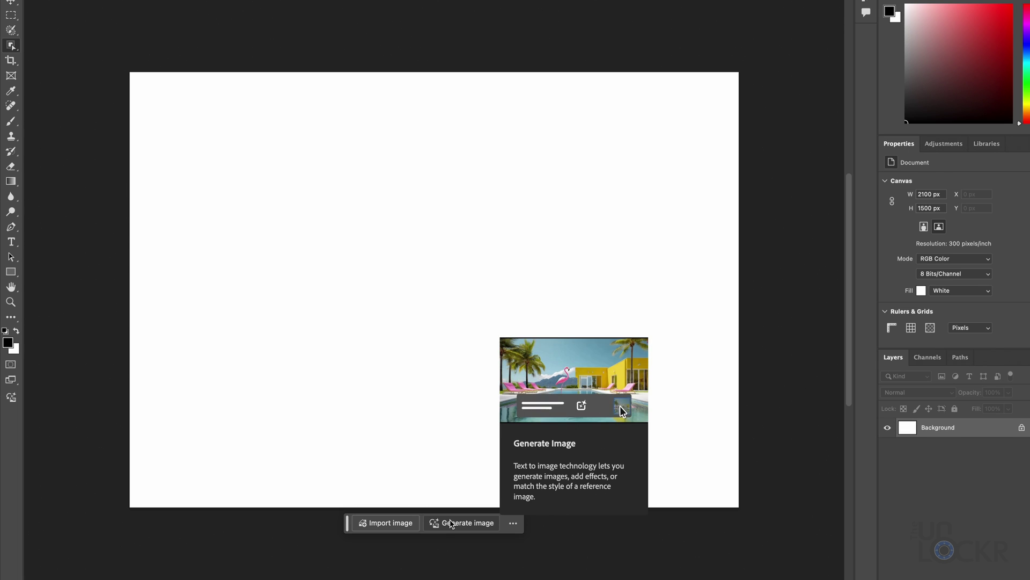
{"action": "left_click", "coordinate": [447, 556]}
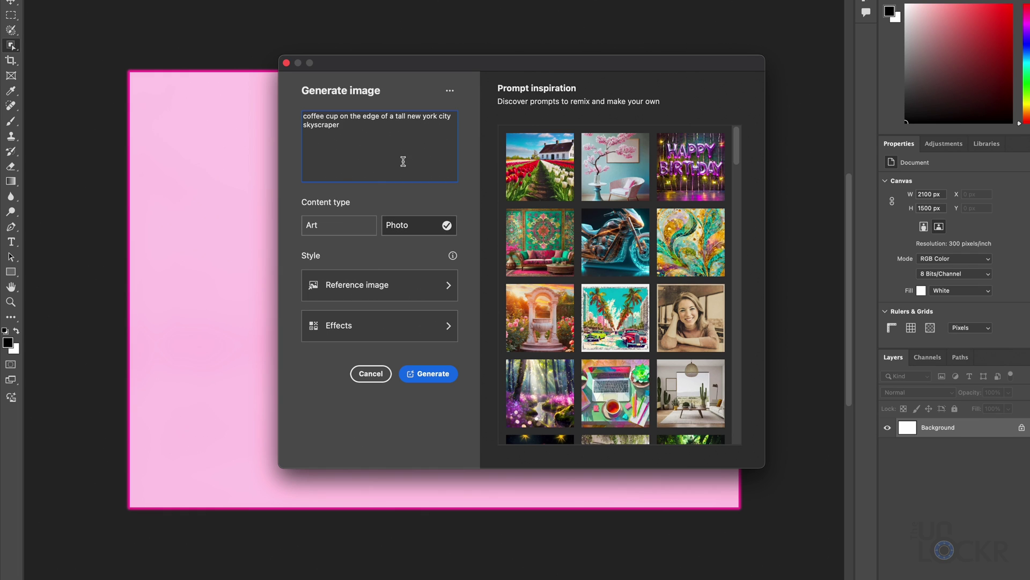
{"action": "key", "text": "super+a"}
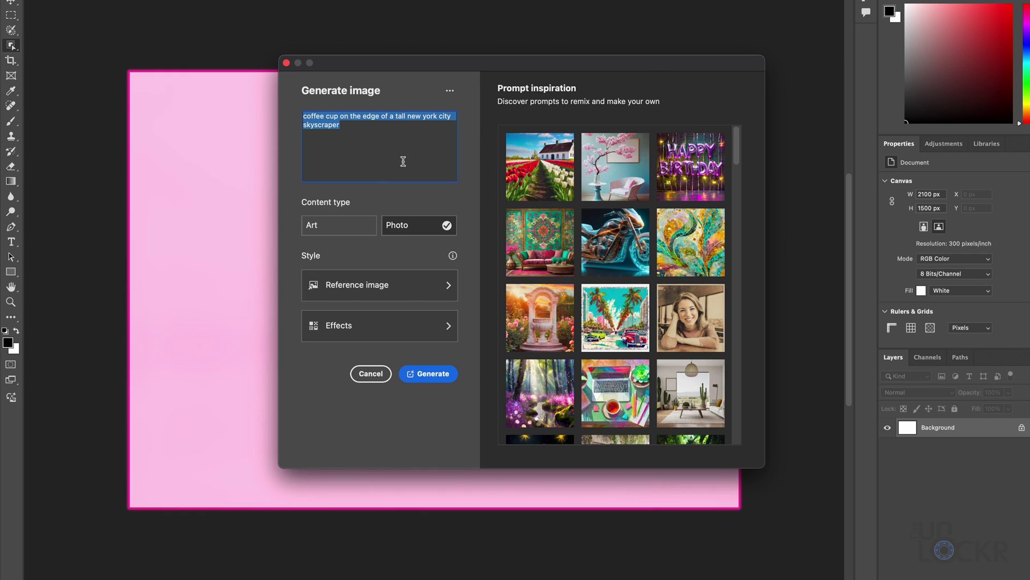
{"action": "left_click", "coordinate": [428, 376]}
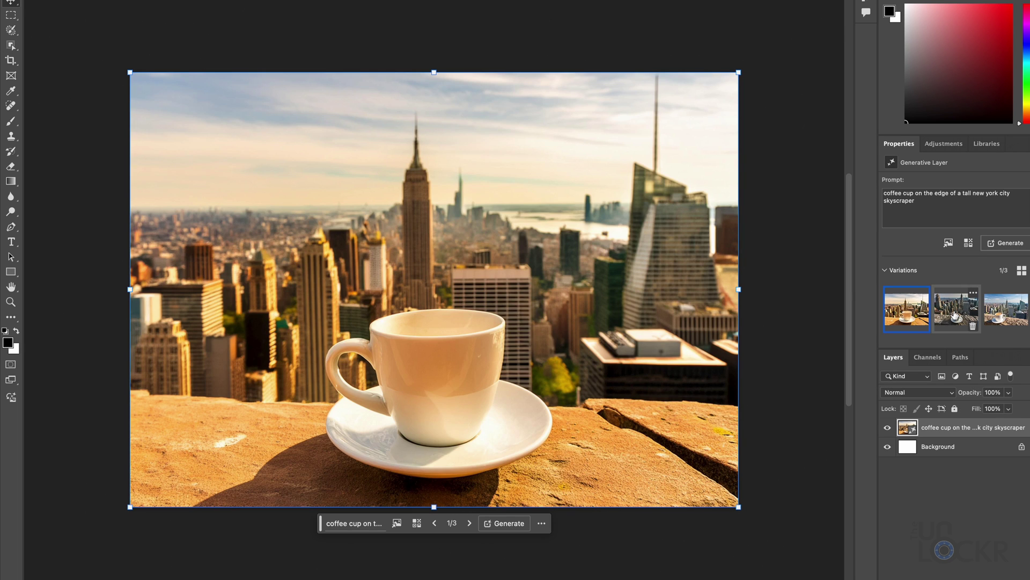
{"action": "left_click", "coordinate": [954, 315]}
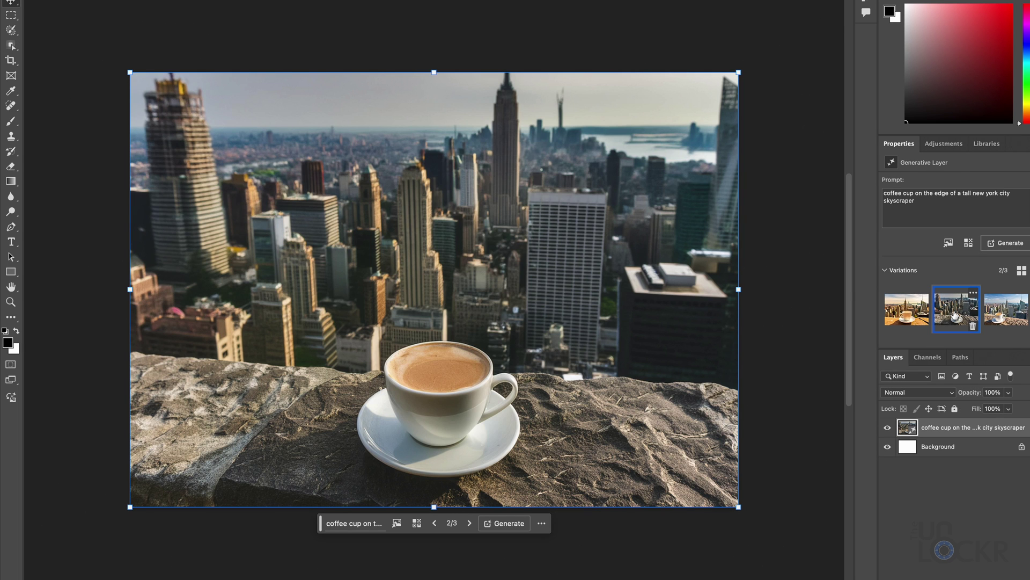
Step: Preview the third coffee-cup variation, then generate a Manhattan skyline background behind the man
{"action": "left_click", "coordinate": [1016, 316]}
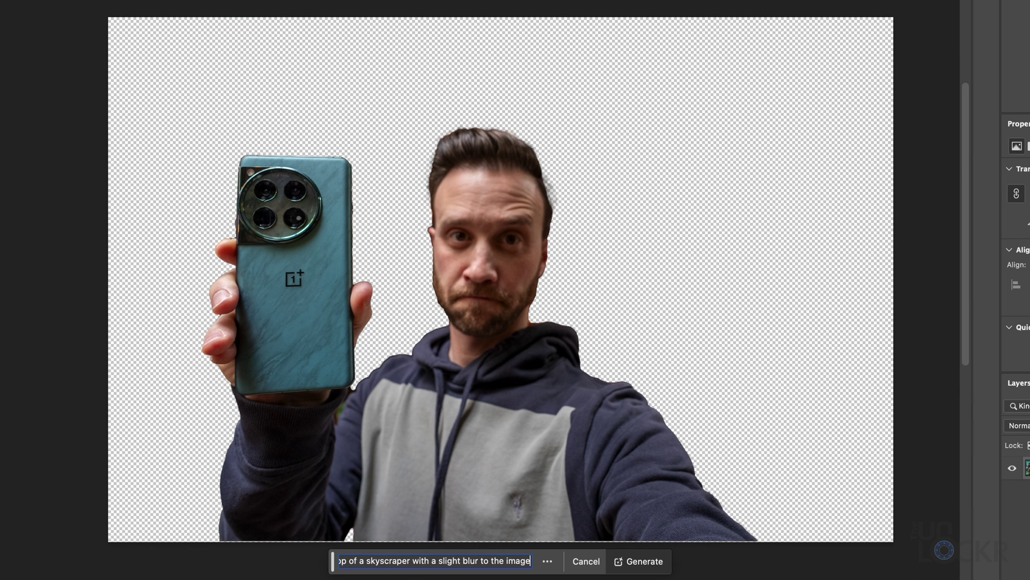
{"action": "key", "text": "Return"}
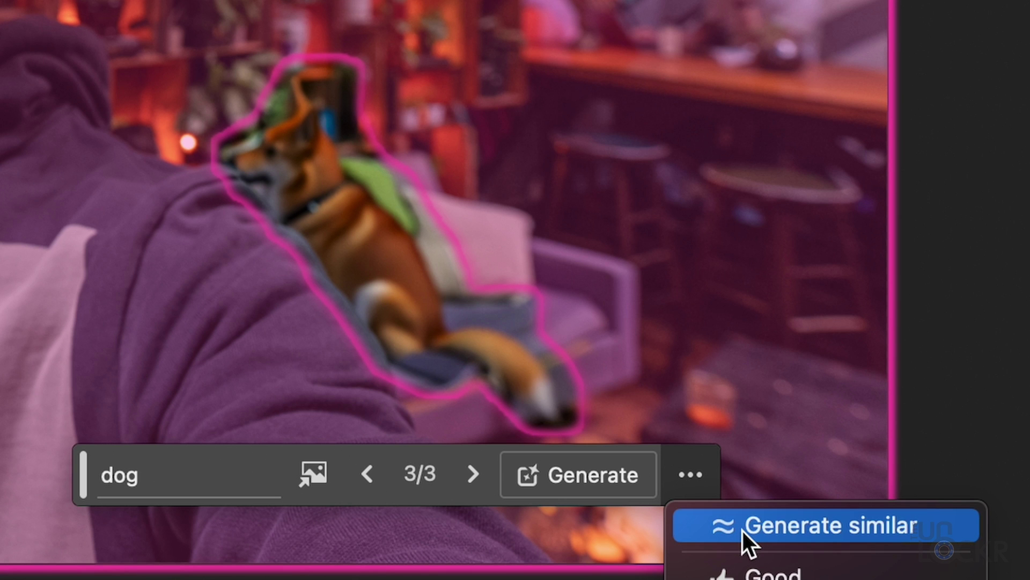
Step: Generate similar dogs and step through the six variations, settling on variation 3 of 6
{"action": "left_click", "coordinate": [742, 526]}
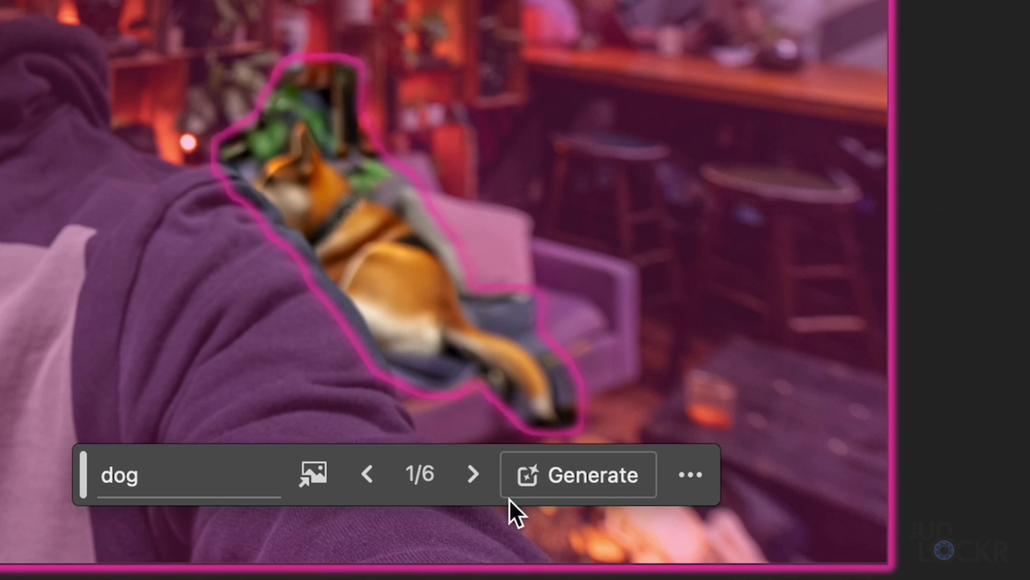
{"action": "left_click", "coordinate": [472, 474]}
{"action": "left_click", "coordinate": [472, 474]}
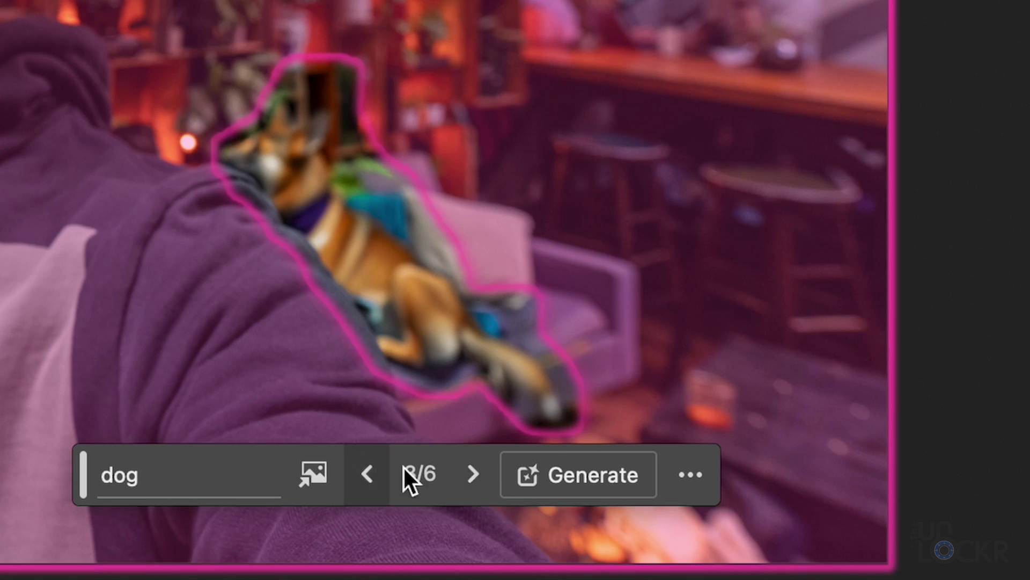
{"action": "left_click", "coordinate": [478, 472]}
{"action": "left_click", "coordinate": [361, 473]}
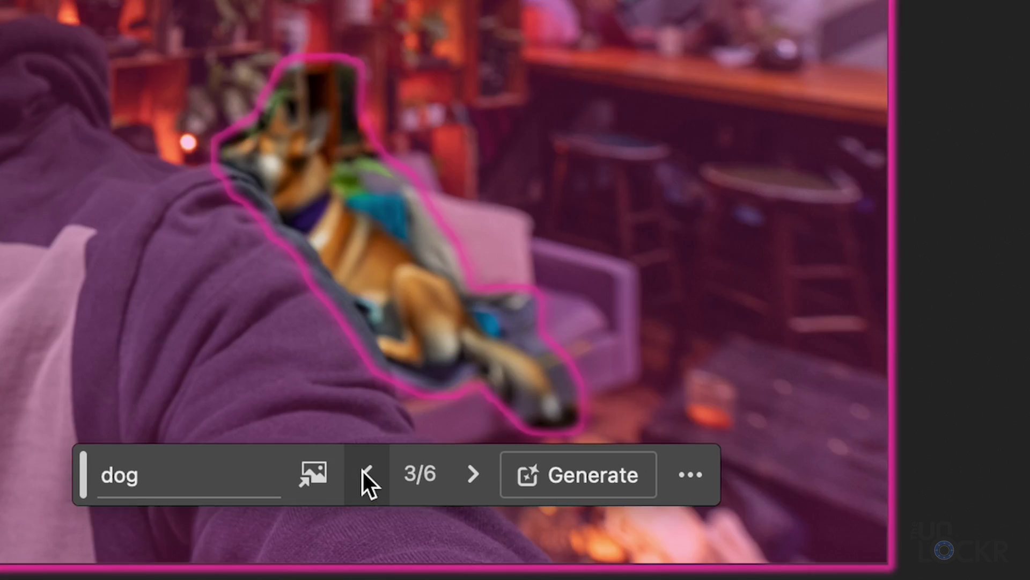